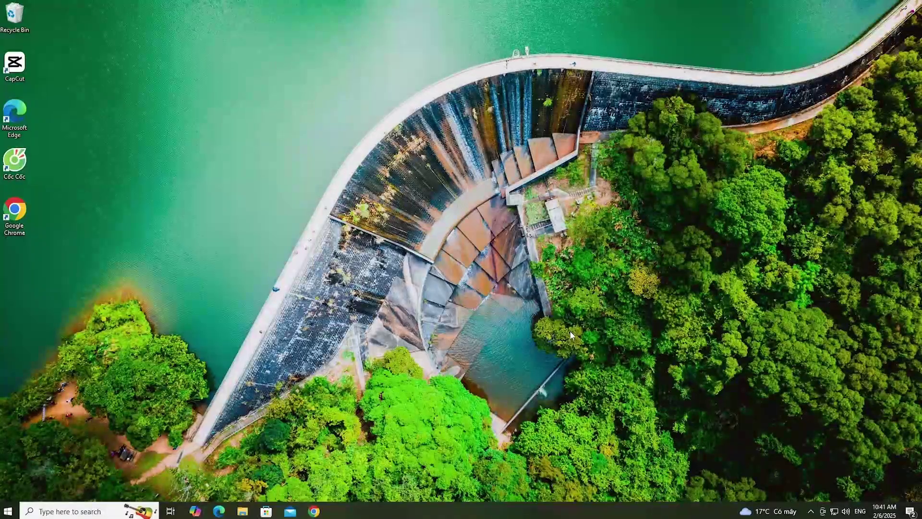
# - Download SteamSetup.exe from the Install Steam page on the Steam website
pyautogui.click(324, 511)
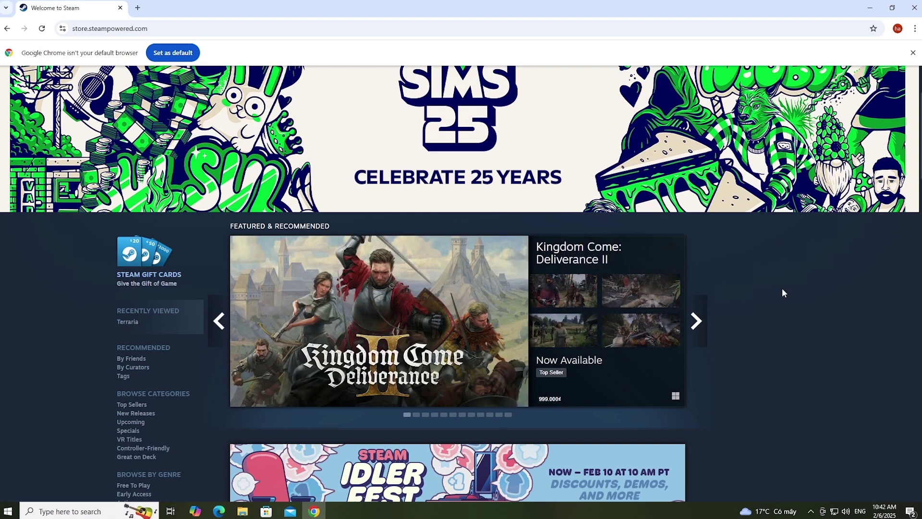
pyautogui.scroll(1, 782, 292)
pyautogui.scroll(2, 783, 291)
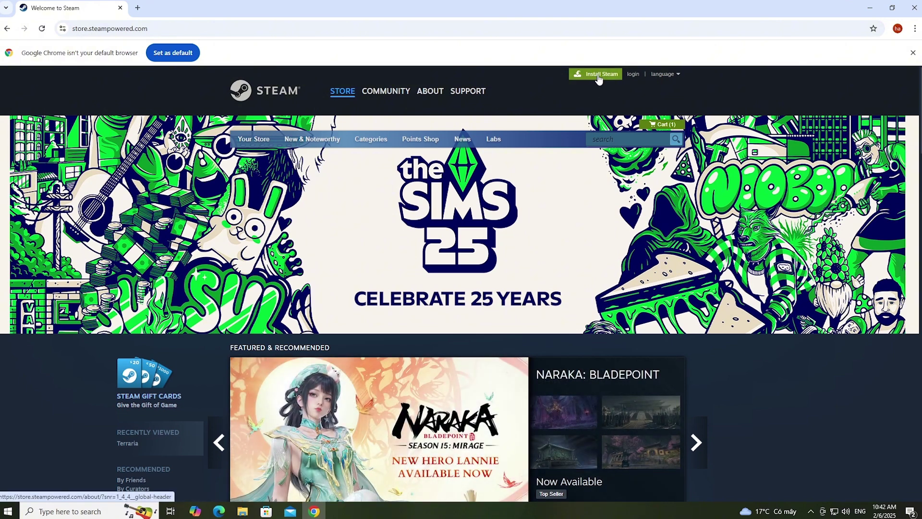
pyautogui.click(609, 75)
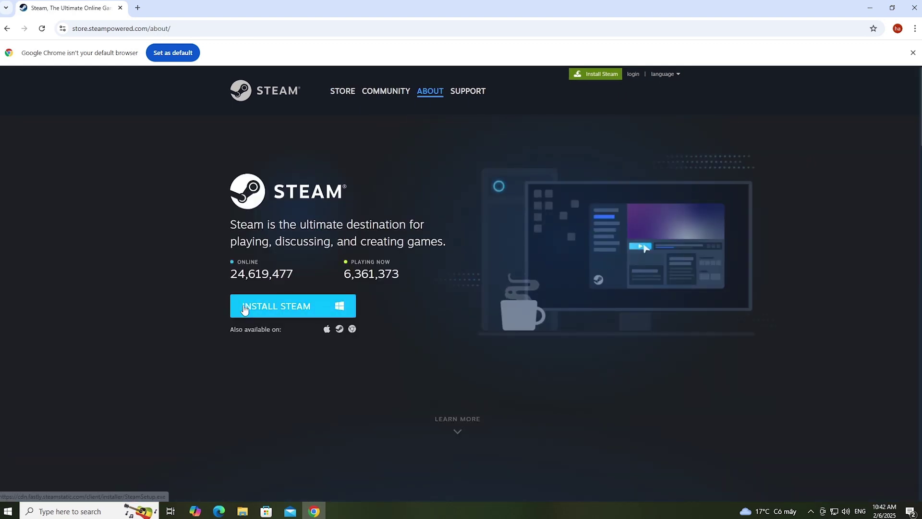
pyautogui.click(312, 309)
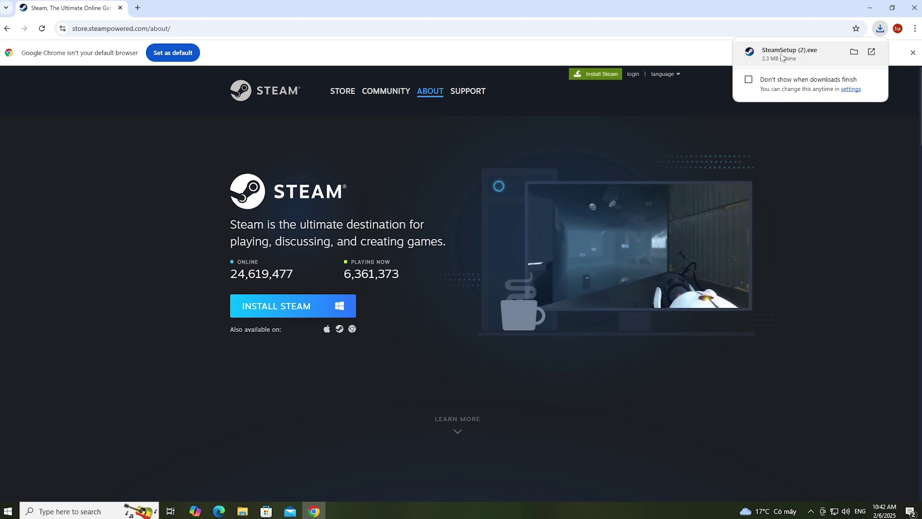
# - Run SteamSetup.exe, accept defaults, install Steam into the default folder and launch it
pyautogui.click(826, 56)
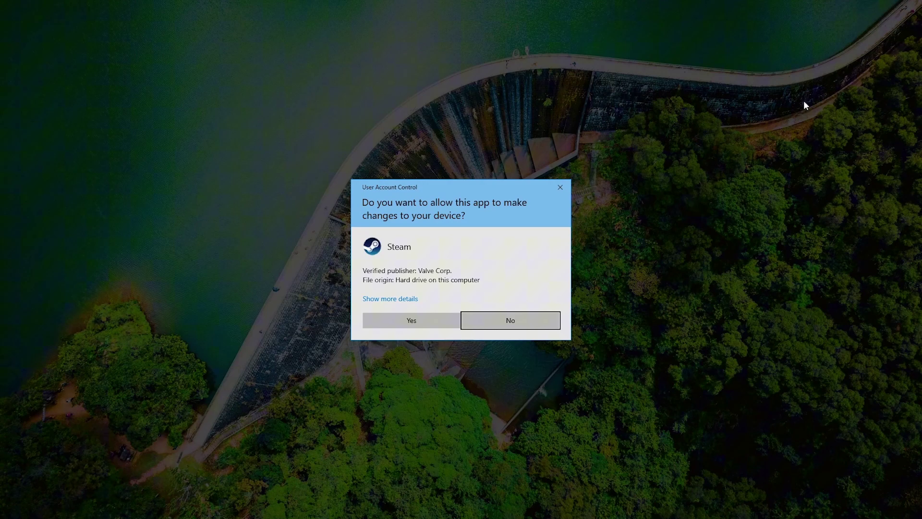
pyautogui.click(423, 326)
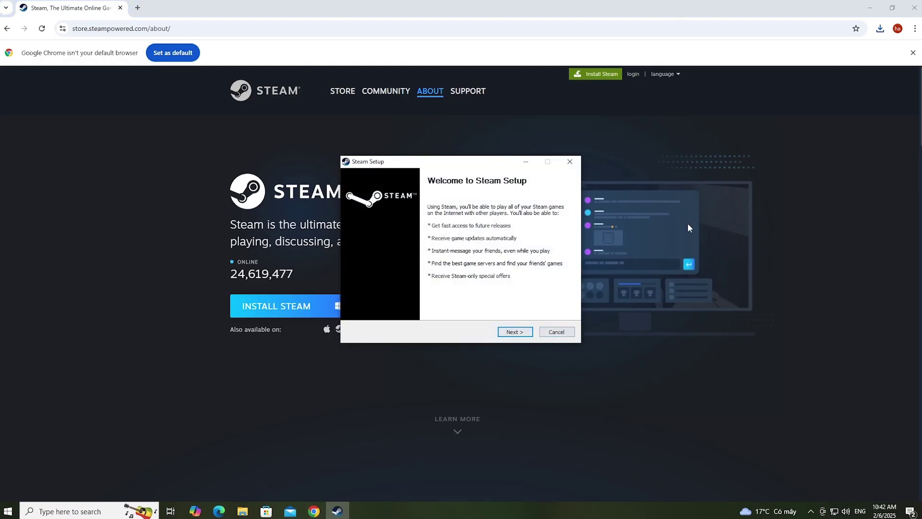
pyautogui.click(870, 7)
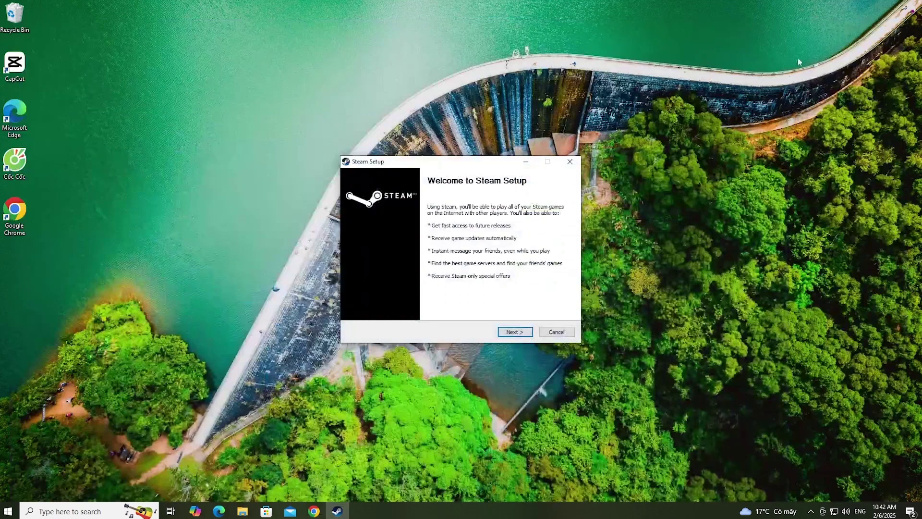
pyautogui.click(517, 338)
pyautogui.click(521, 335)
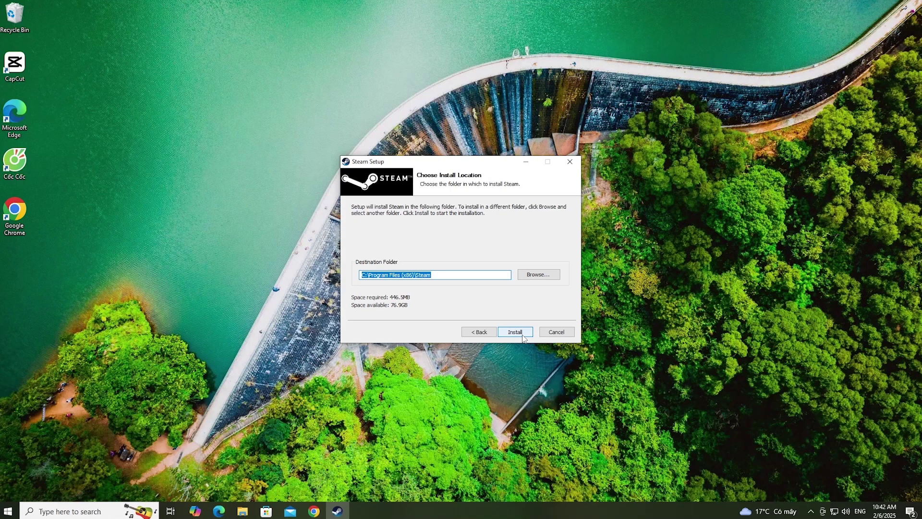
pyautogui.click(523, 338)
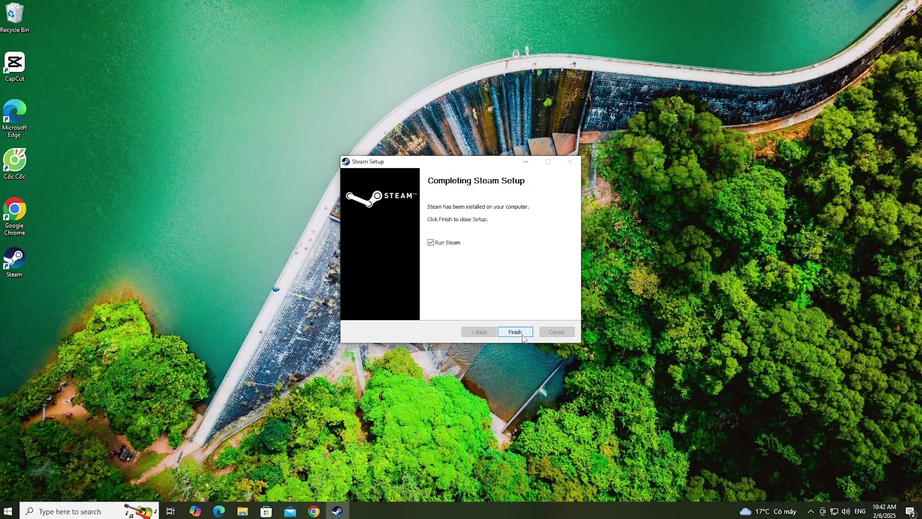
pyautogui.click(514, 332)
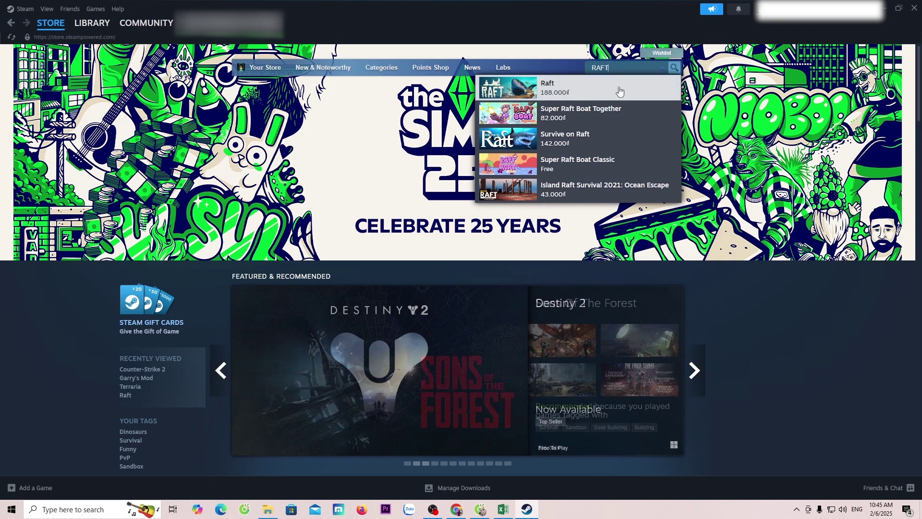
# - Open the Raft store page from the search results and add it to the cart
pyautogui.click(619, 88)
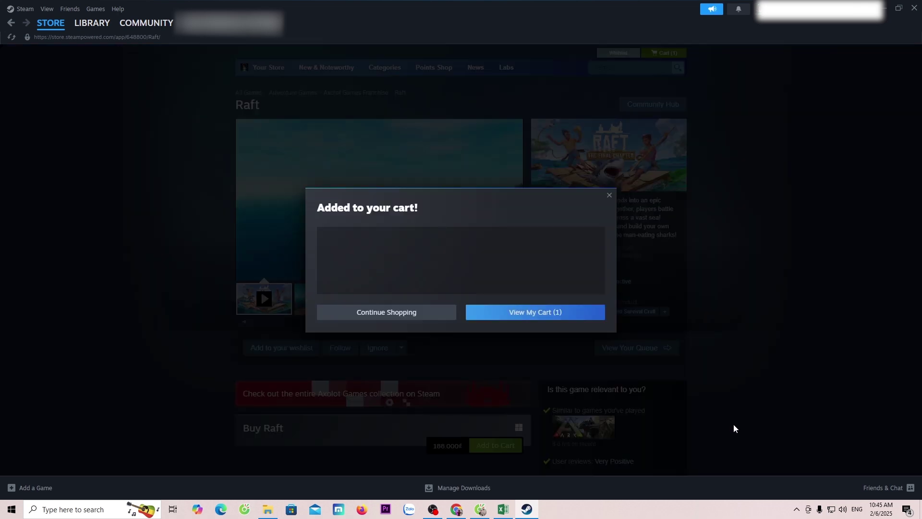
# - Take the Raft cart through to the payment form, then go to the Library
pyautogui.click(566, 321)
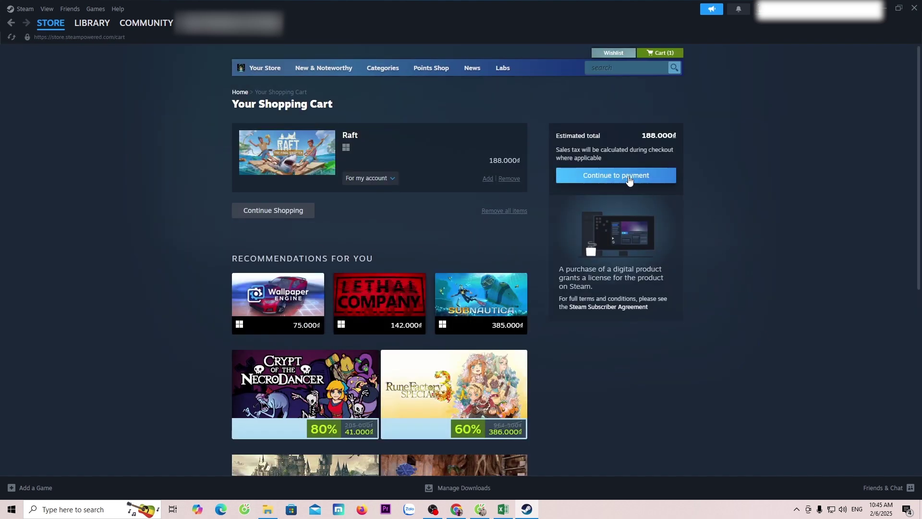
pyautogui.click(653, 177)
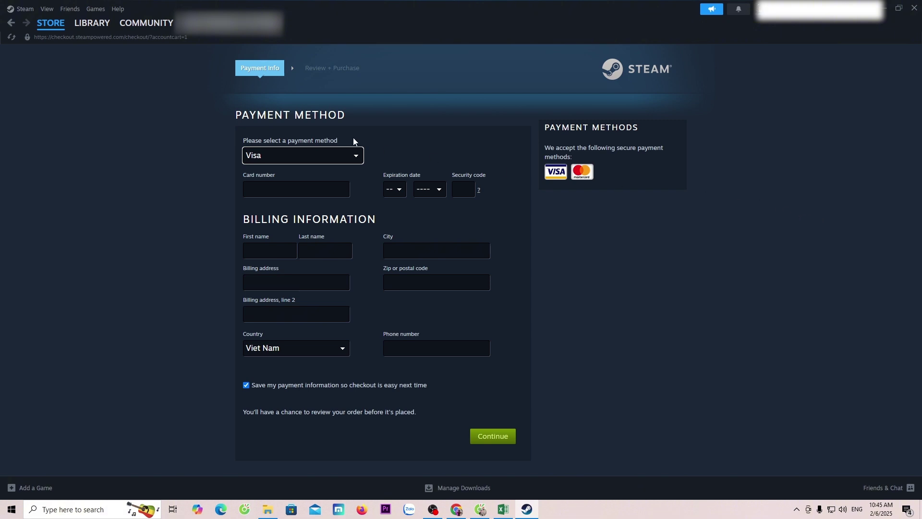
pyautogui.click(93, 23)
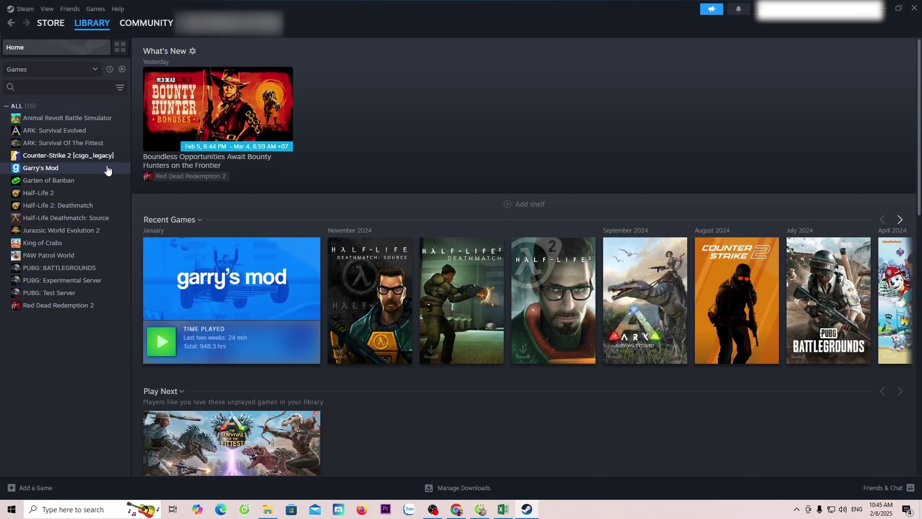
# - Open Half-Life 2 from the library sidebar and start its install
pyautogui.click(38, 193)
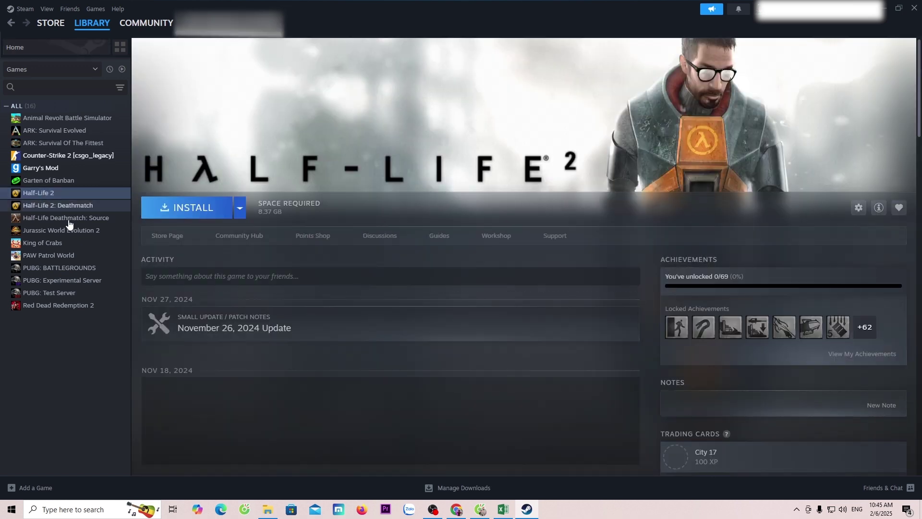
pyautogui.click(180, 209)
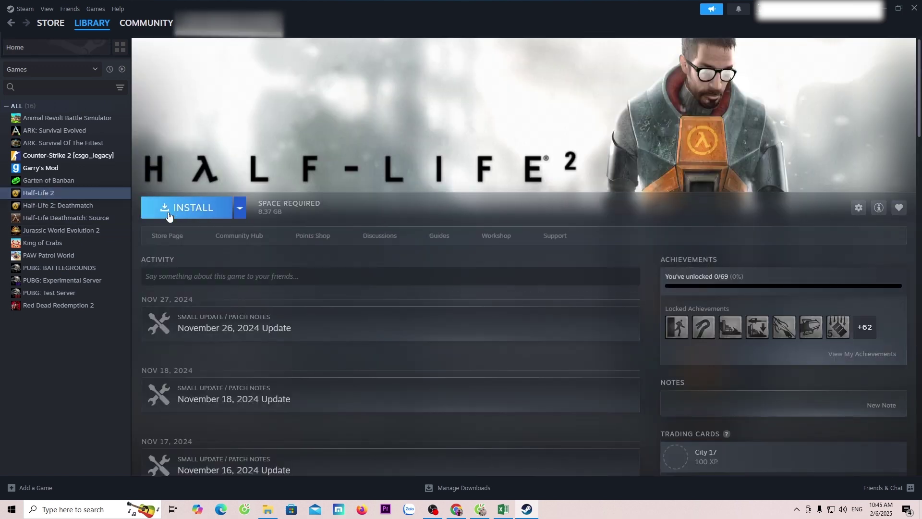